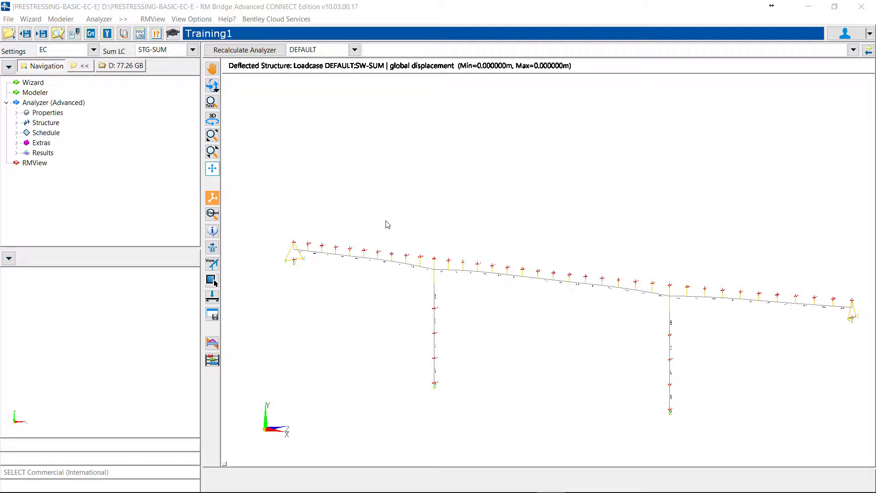
Rotate and move the bridge model freely in the 3D view
{"action": "left_click", "coordinate": [214, 69]}
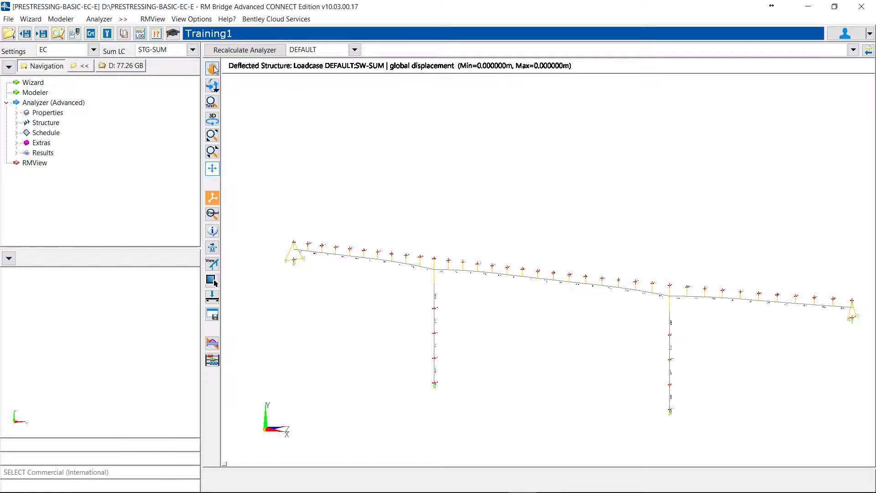
{"action": "left_click_drag", "start_coordinate": [377, 242], "coordinate": [385, 224]}
{"action": "left_click_drag", "start_coordinate": [454, 227], "coordinate": [400, 158]}
{"action": "middle_click_drag", "start_coordinate": [663, 240], "coordinate": [628, 256]}
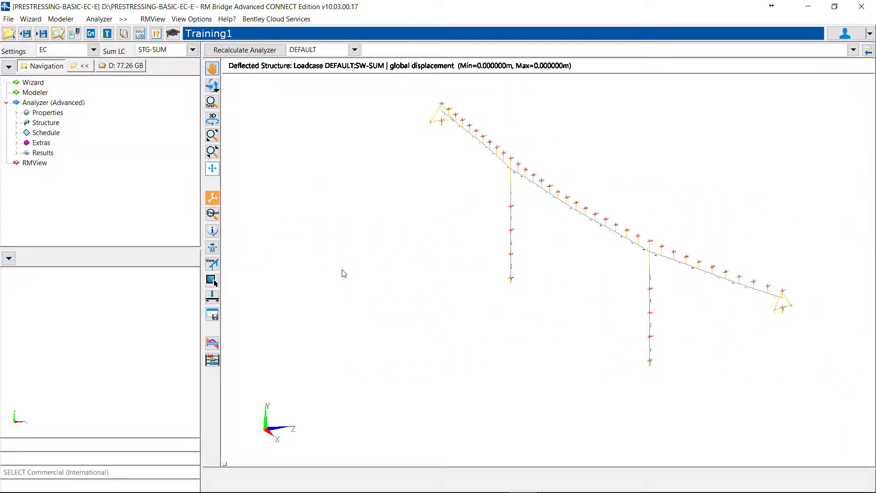
Show the bridge in the North View and return to the Default 3D View
{"action": "left_click", "coordinate": [213, 85]}
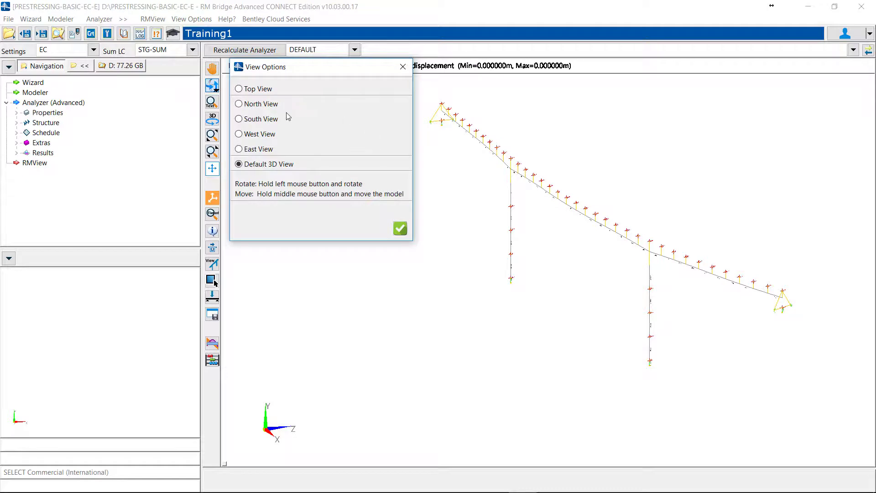
{"action": "left_click", "coordinate": [259, 104]}
{"action": "left_click", "coordinate": [400, 230]}
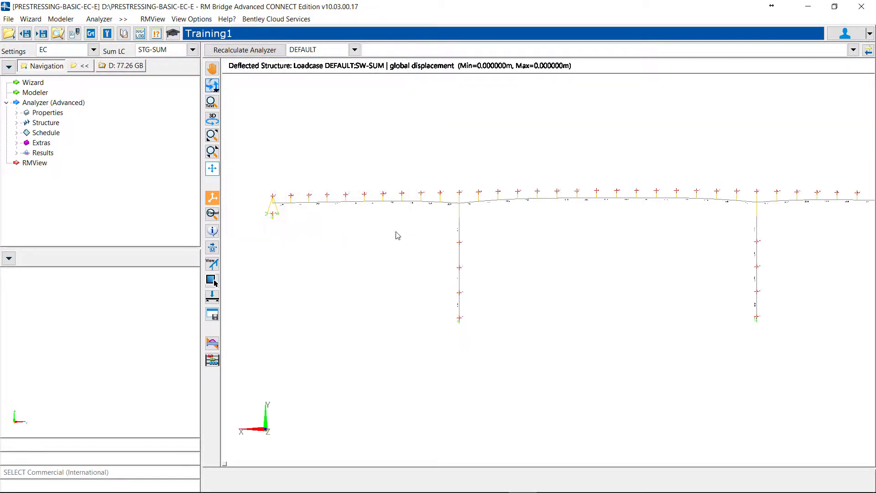
{"action": "left_click", "coordinate": [213, 86]}
{"action": "left_click", "coordinate": [255, 166]}
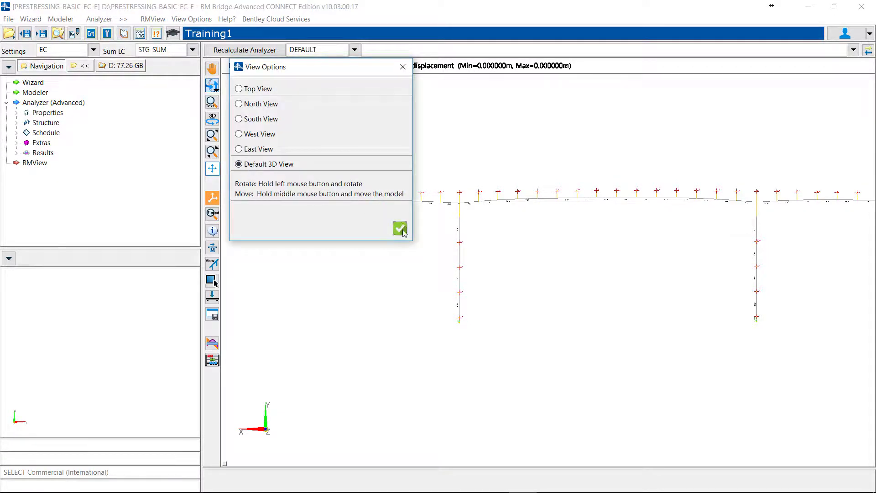
{"action": "left_click", "coordinate": [401, 228]}
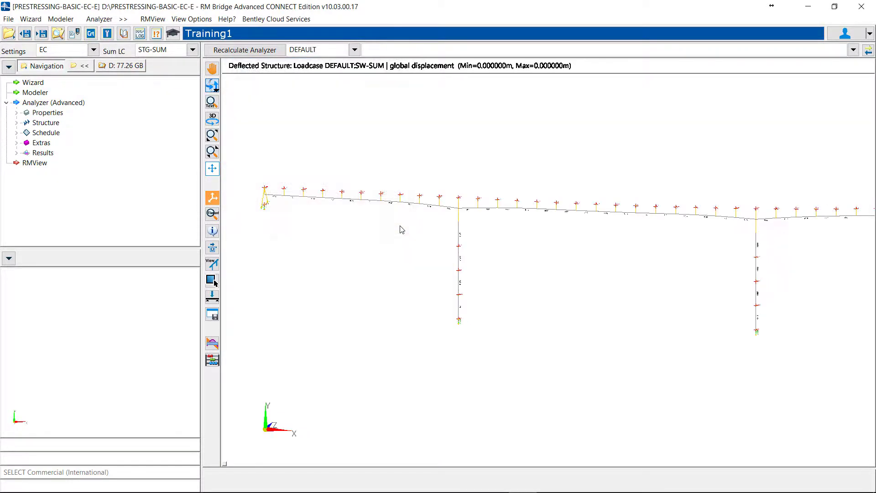
Reset the display text size and enlarge the node and element labels until the numbers are readable
{"action": "left_click", "coordinate": [211, 102]}
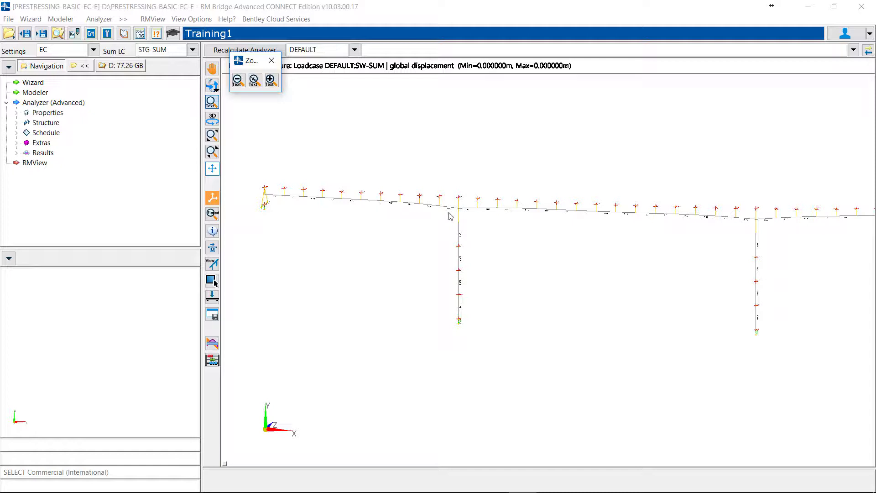
{"action": "left_click", "coordinate": [271, 80]}
{"action": "left_click", "coordinate": [270, 81]}
{"action": "left_click", "coordinate": [271, 81]}
{"action": "left_click", "coordinate": [270, 80]}
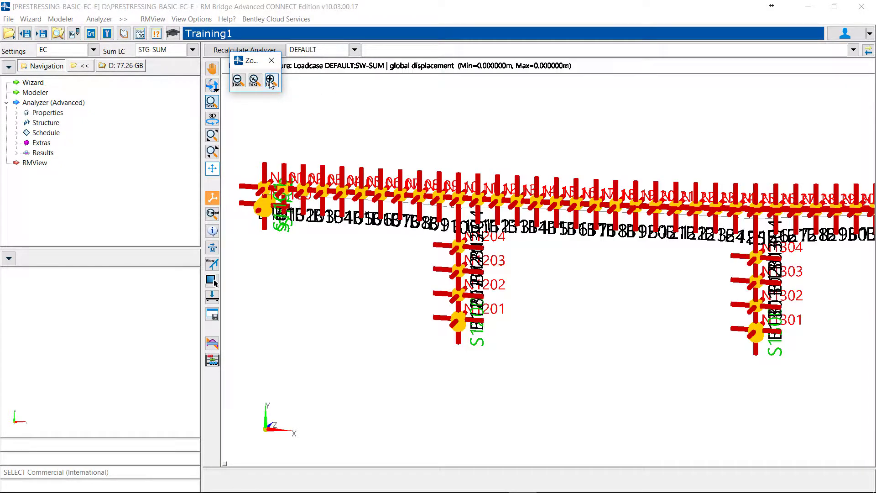
{"action": "left_click", "coordinate": [256, 82]}
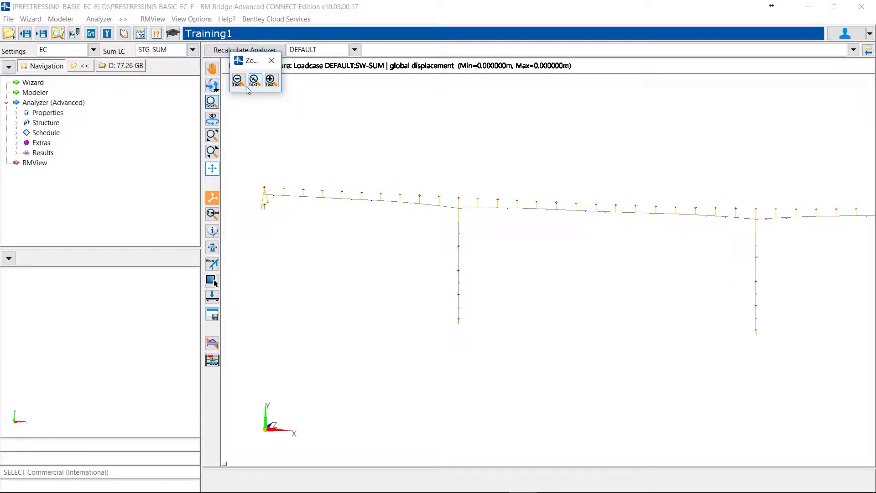
{"action": "left_click", "coordinate": [271, 80]}
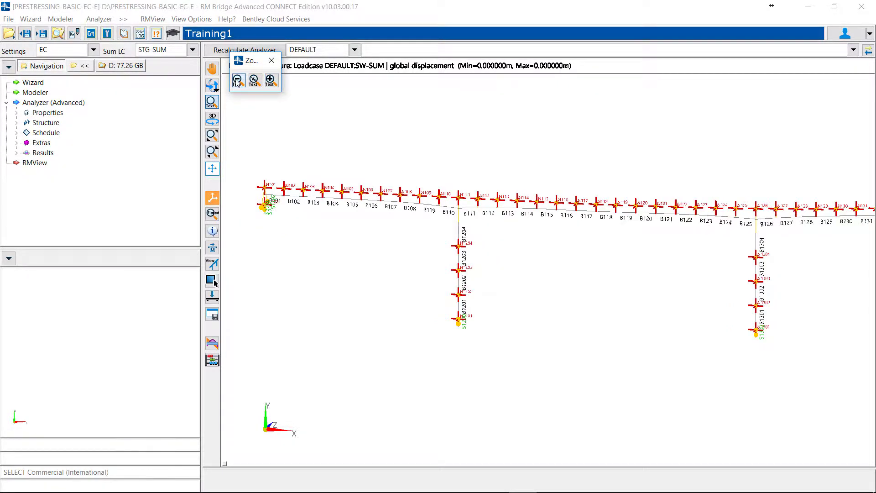
{"action": "left_click", "coordinate": [270, 80]}
{"action": "left_click", "coordinate": [271, 61]}
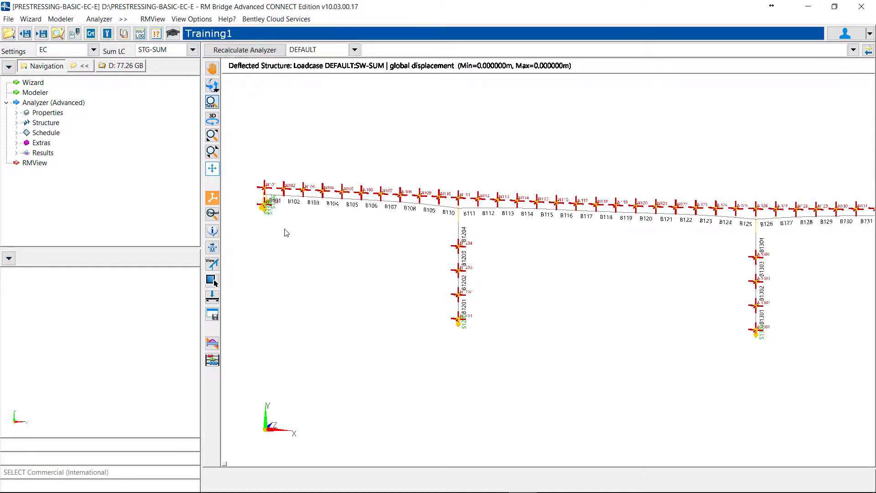
Rotate the bridge model about its horizontal and vertical axes with the 3D rotation tool, finishing with a free rotation
{"action": "left_click", "coordinate": [213, 119]}
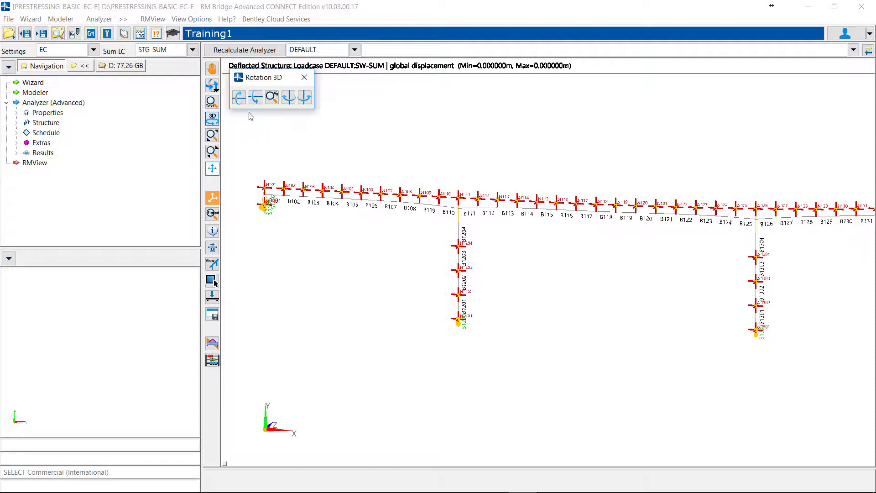
{"action": "left_click", "coordinate": [238, 99]}
{"action": "left_click", "coordinate": [238, 98]}
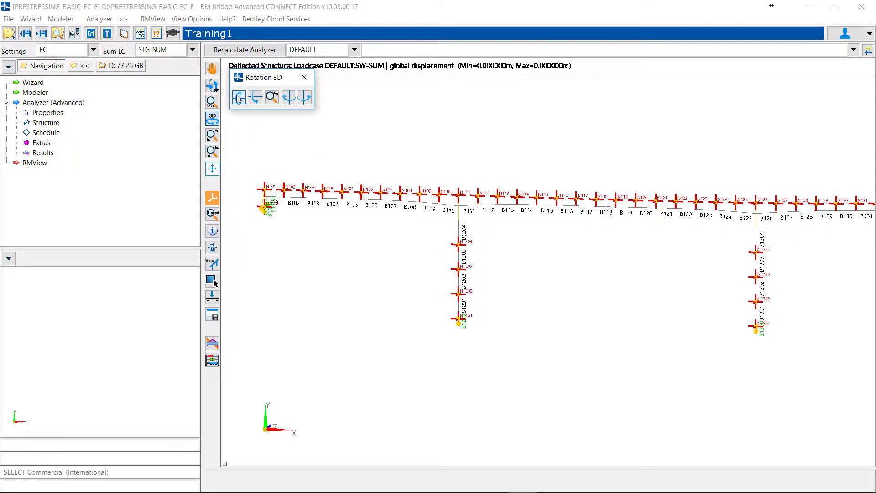
{"action": "left_click", "coordinate": [237, 98]}
{"action": "left_click", "coordinate": [237, 98]}
{"action": "left_click", "coordinate": [237, 99]}
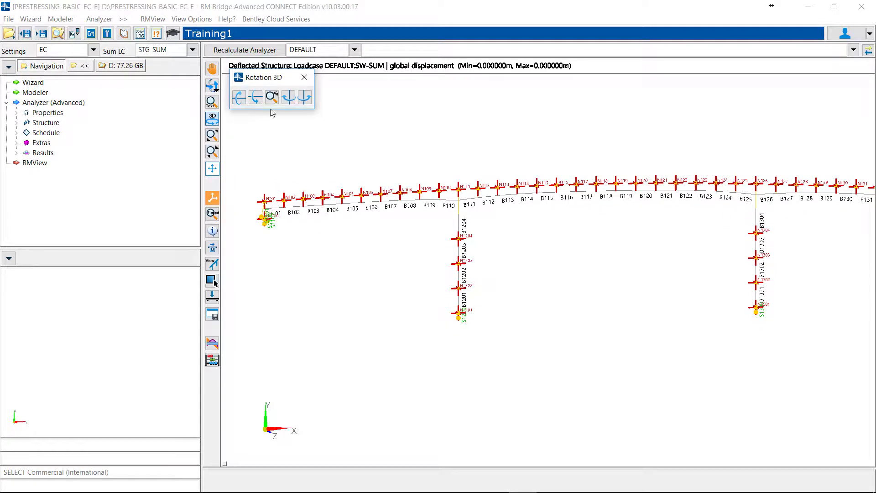
{"action": "left_click", "coordinate": [289, 97]}
{"action": "left_click", "coordinate": [289, 98]}
{"action": "left_click", "coordinate": [289, 98]}
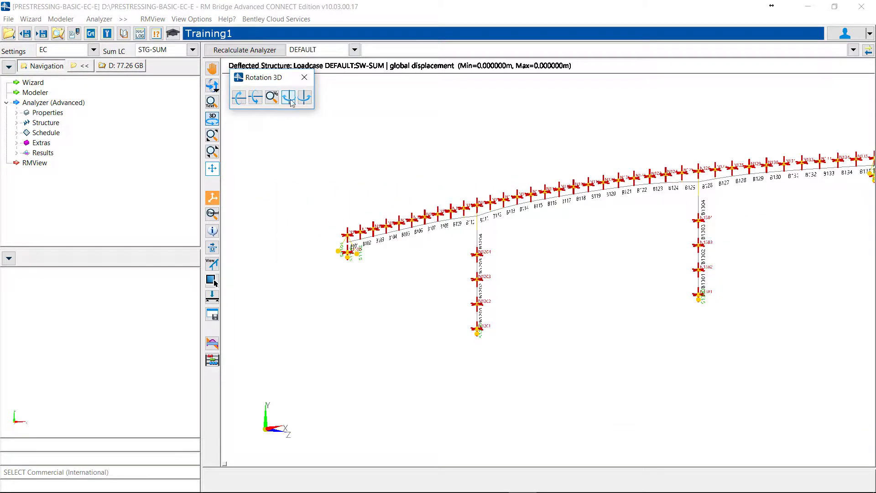
{"action": "left_click", "coordinate": [304, 78]}
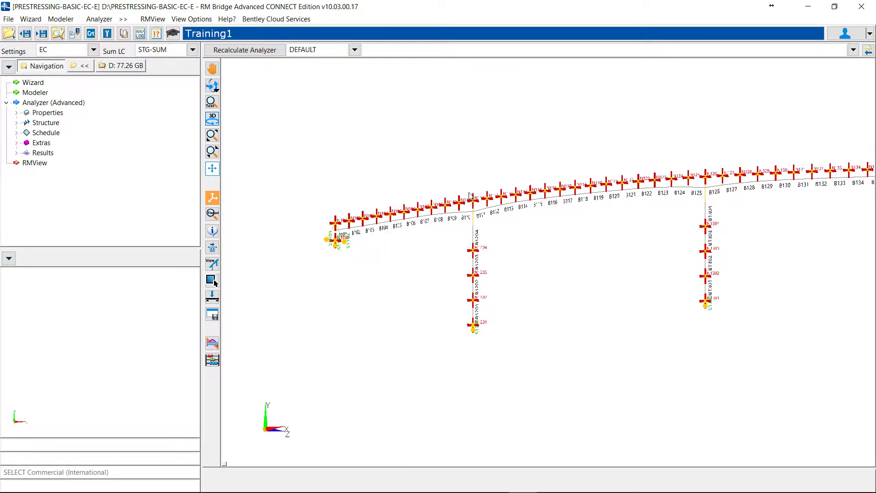
{"action": "left_click_drag", "start_coordinate": [471, 195], "coordinate": [485, 350]}
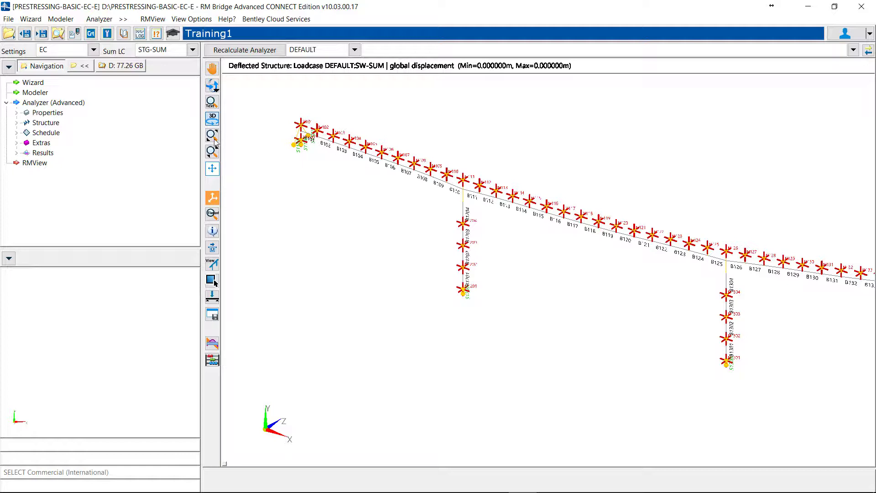
Zoom in and out on the deck and pier elements and fit the whole structure in the view
{"action": "left_click", "coordinate": [212, 138]}
{"action": "left_click", "coordinate": [212, 138]}
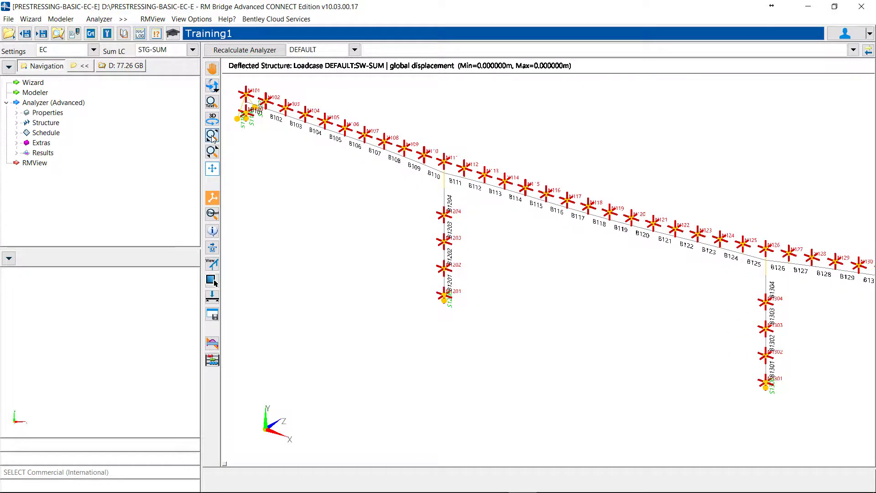
{"action": "left_click", "coordinate": [212, 138]}
{"action": "left_click", "coordinate": [212, 138]}
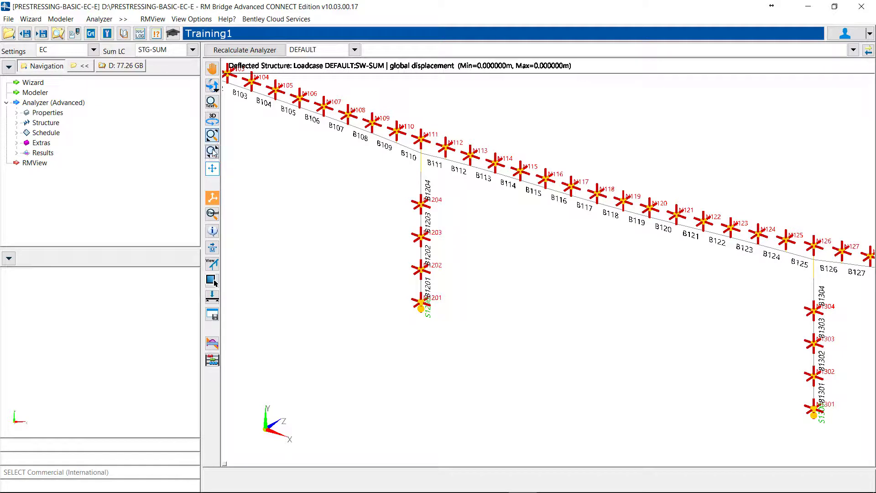
{"action": "left_click", "coordinate": [212, 151]}
{"action": "left_click", "coordinate": [212, 151]}
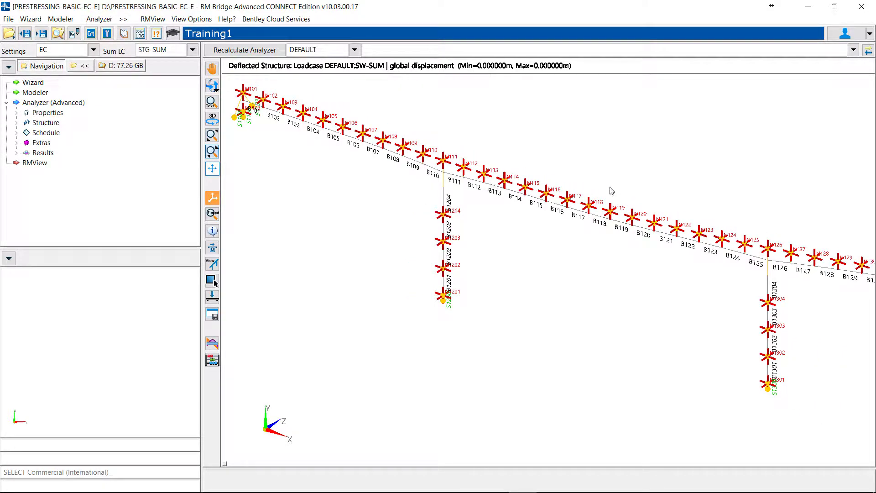
{"action": "scroll", "coordinate": [633, 209], "scroll_direction": "up", "scroll_amount": 2}
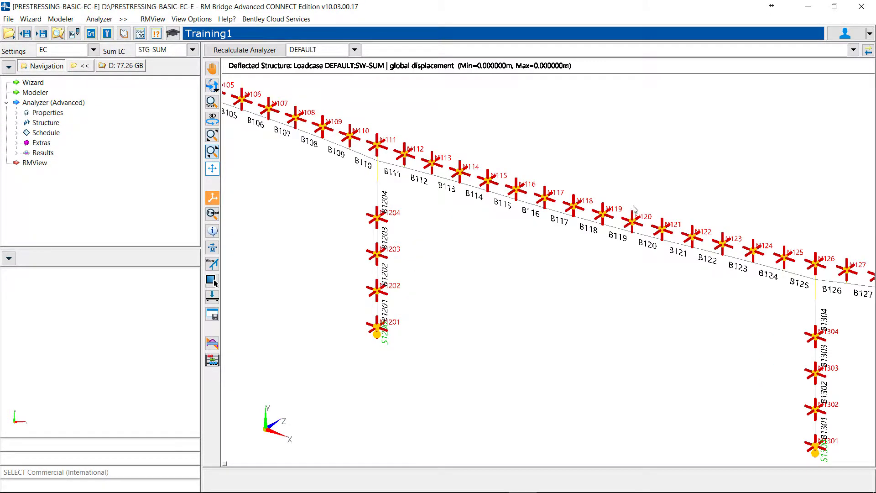
{"action": "scroll", "coordinate": [633, 209], "scroll_direction": "down", "scroll_amount": 2}
{"action": "scroll", "coordinate": [456, 173], "scroll_direction": "up", "scroll_amount": 4}
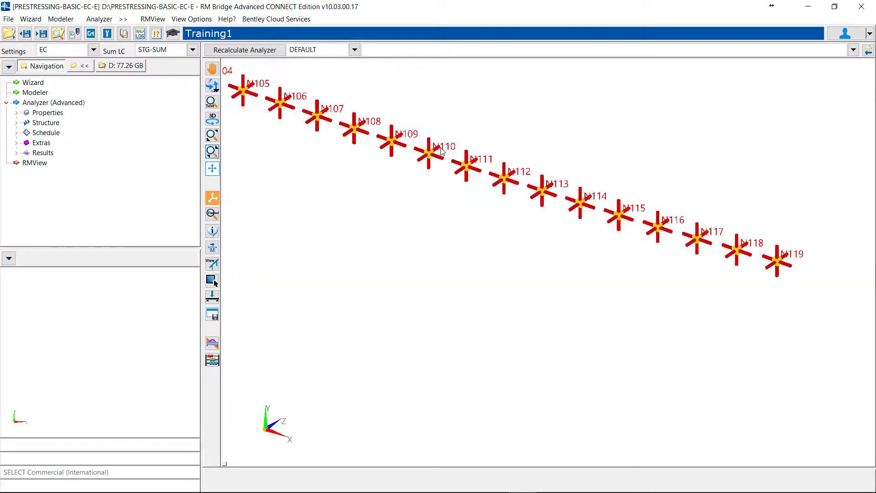
{"action": "scroll", "coordinate": [485, 172], "scroll_direction": "down", "scroll_amount": 2}
{"action": "scroll", "coordinate": [486, 173], "scroll_direction": "down", "scroll_amount": 3}
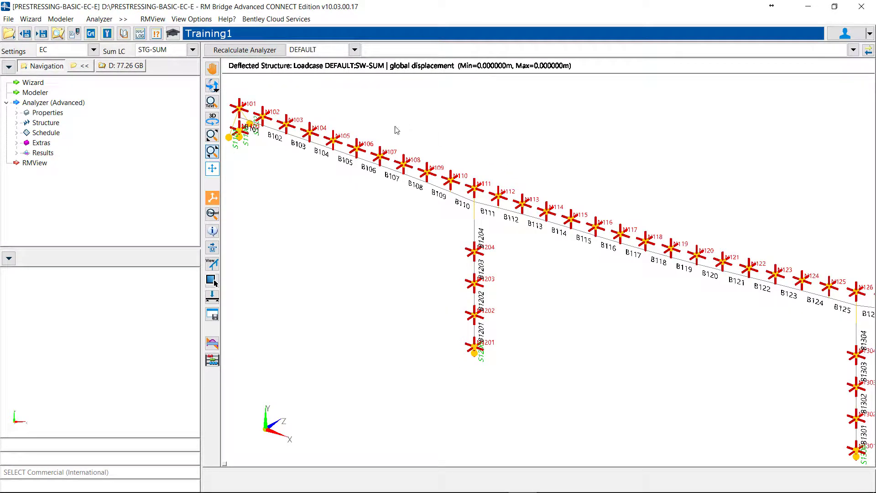
{"action": "left_click", "coordinate": [213, 168]}
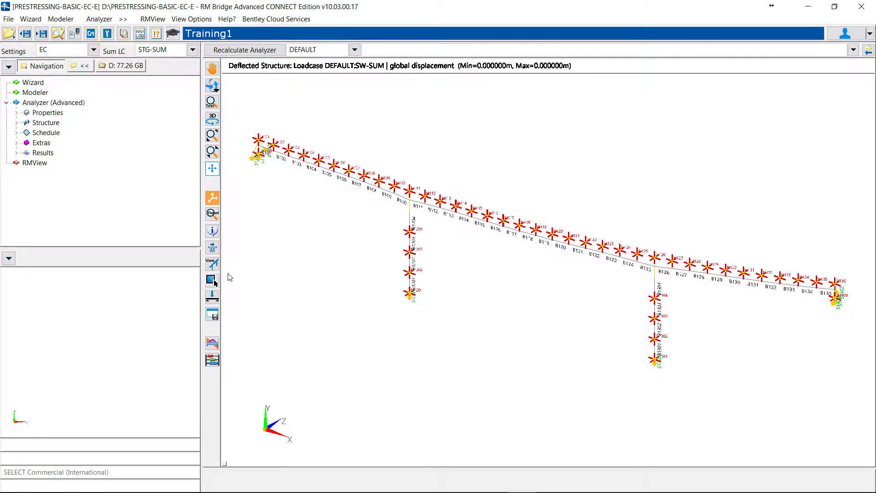
Enable drawing of the local directions and examine the axes on the deck and pier elements
{"action": "left_click", "coordinate": [213, 198]}
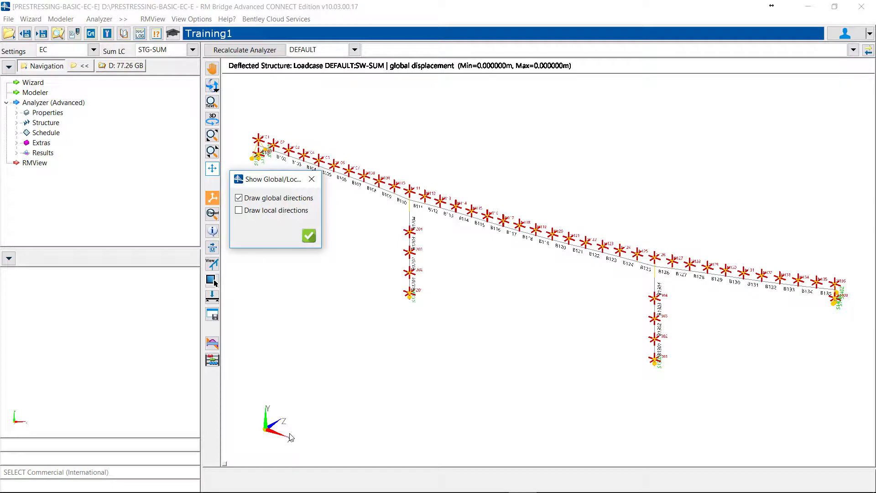
{"action": "left_click", "coordinate": [242, 212]}
{"action": "left_click", "coordinate": [309, 235]}
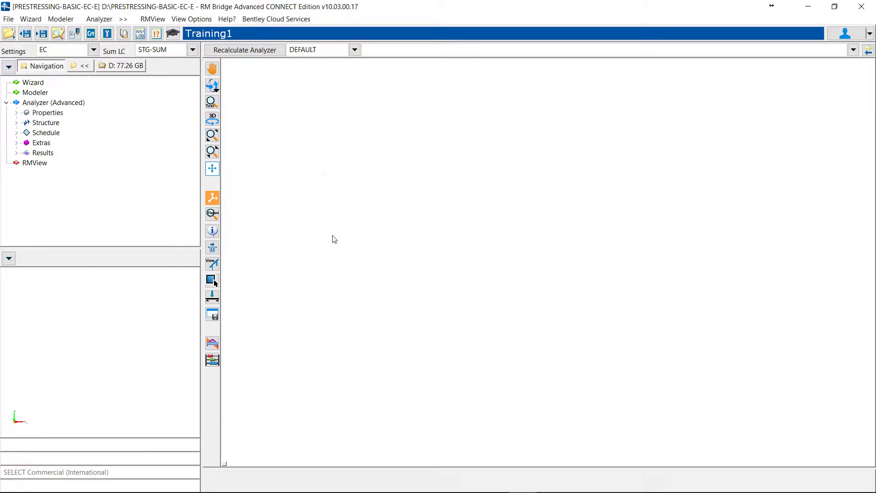
{"action": "scroll", "coordinate": [431, 207], "scroll_direction": "up", "scroll_amount": 5}
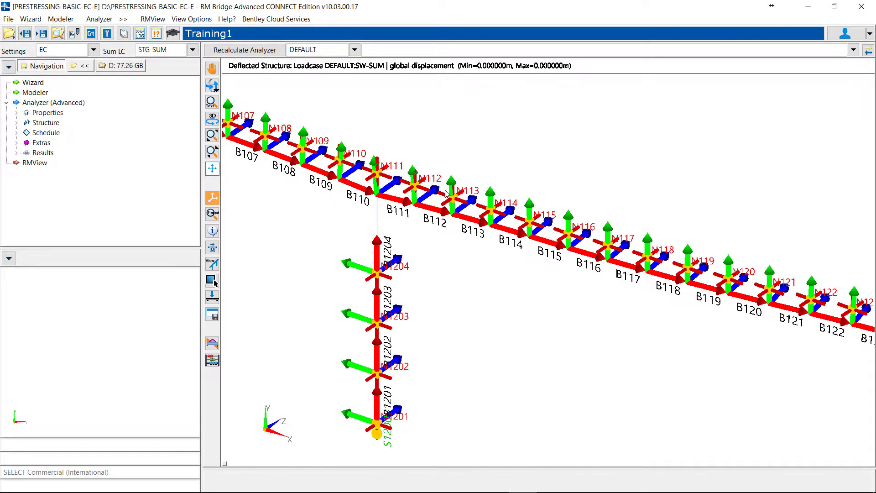
{"action": "scroll", "coordinate": [484, 243], "scroll_direction": "down", "scroll_amount": 5}
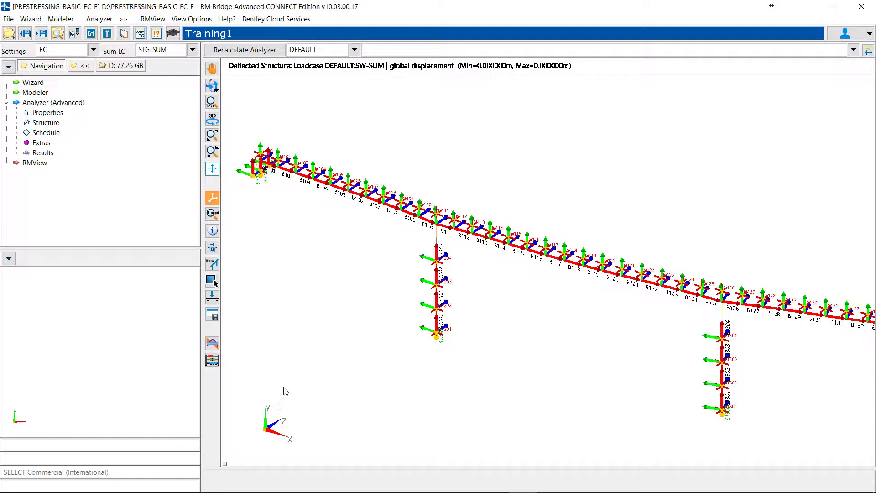
Find element number 121 in the model and clear its search markers
{"action": "left_click", "coordinate": [213, 213]}
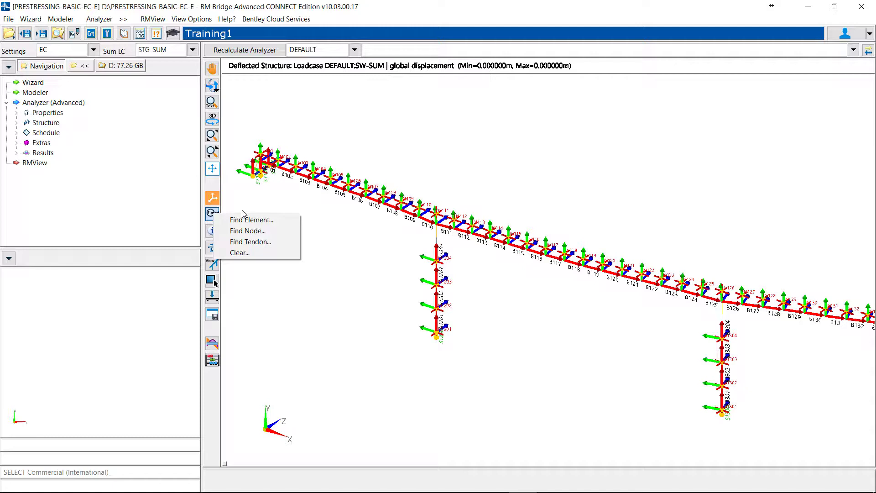
{"action": "left_click", "coordinate": [251, 220]}
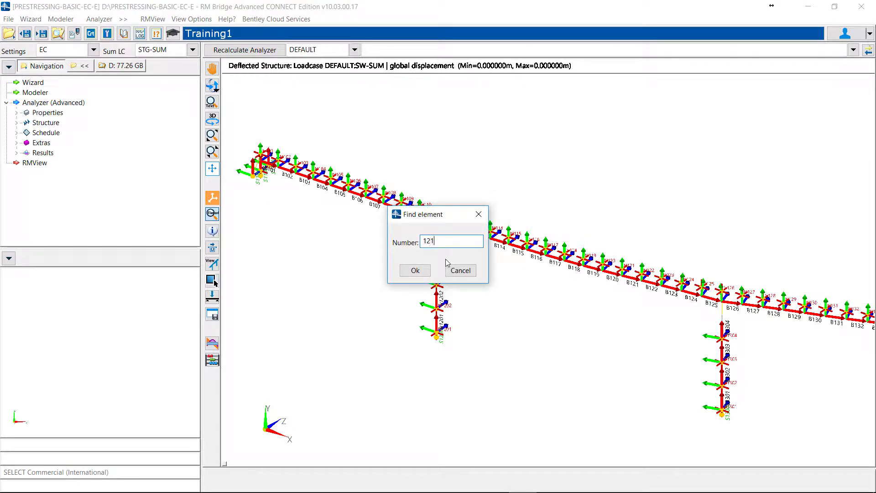
{"action": "left_click", "coordinate": [415, 271]}
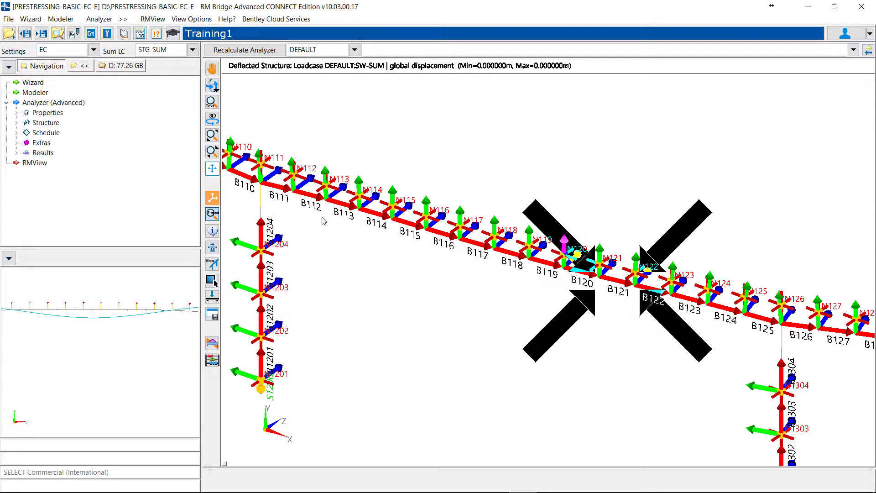
{"action": "left_click", "coordinate": [212, 214]}
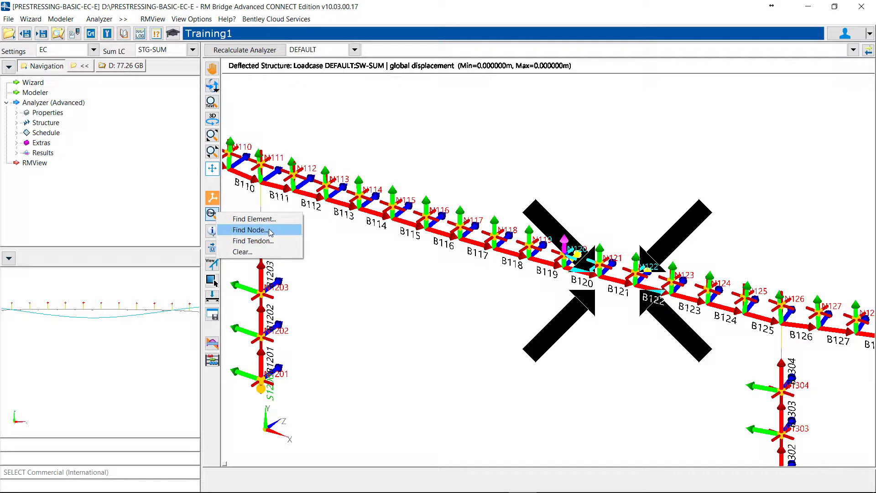
{"action": "left_click", "coordinate": [244, 252]}
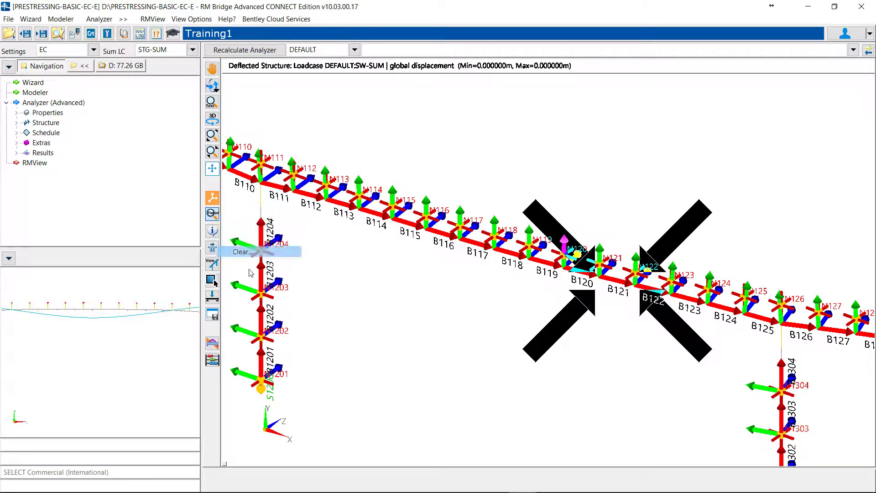
{"action": "scroll", "coordinate": [466, 276], "scroll_direction": "down", "scroll_amount": 2}
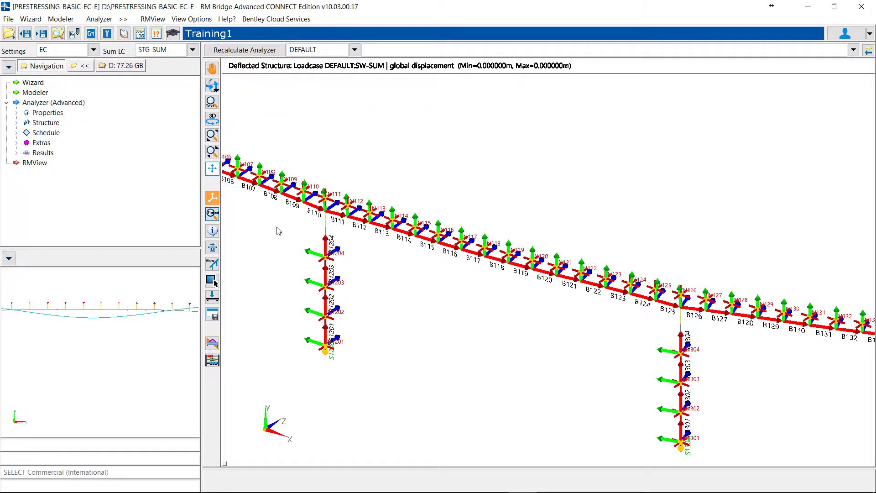
Open the parameters of element 1204 at the top of the pier using the element info tool
{"action": "left_click", "coordinate": [213, 232]}
{"action": "left_click", "coordinate": [325, 226]}
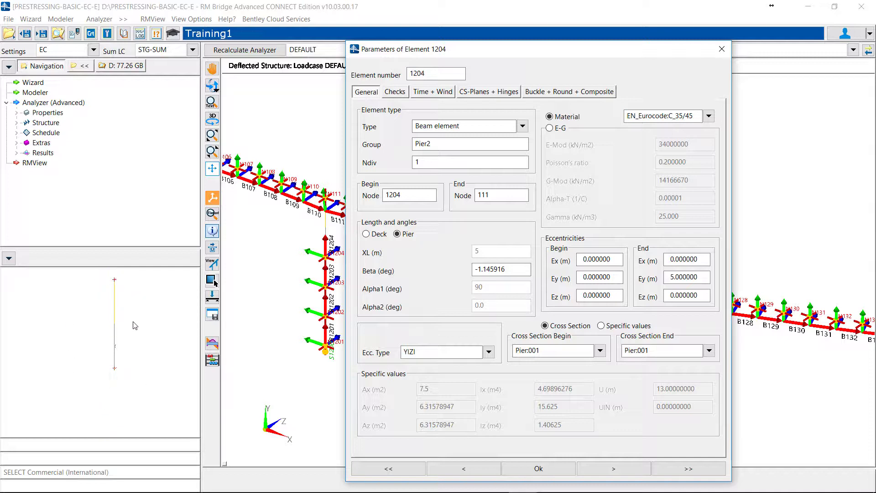
Close the element parameters and review the drawing options for elements, nodes and cross sections
{"action": "left_click", "coordinate": [722, 49]}
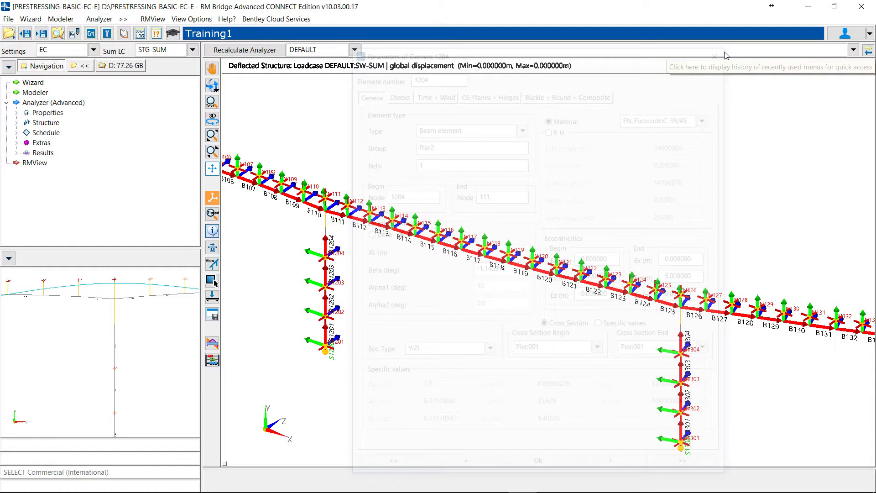
{"action": "left_click", "coordinate": [213, 248]}
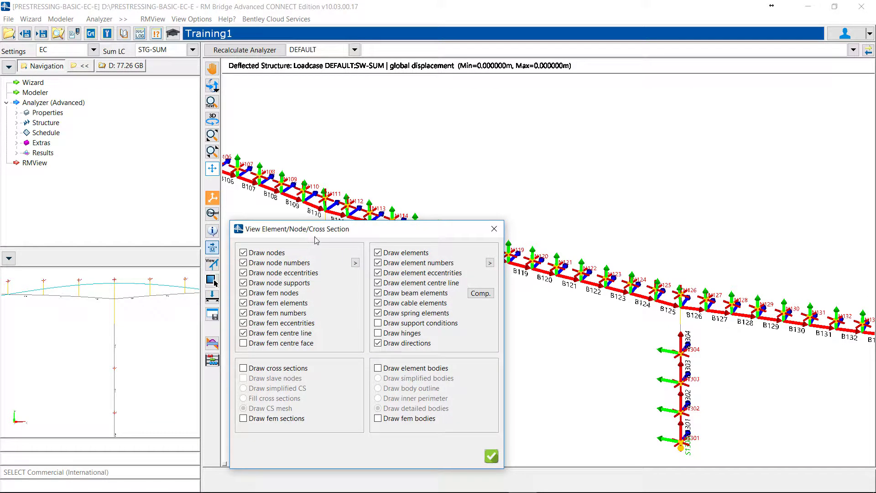
{"action": "left_click_drag", "start_coordinate": [315, 238], "coordinate": [391, 132]}
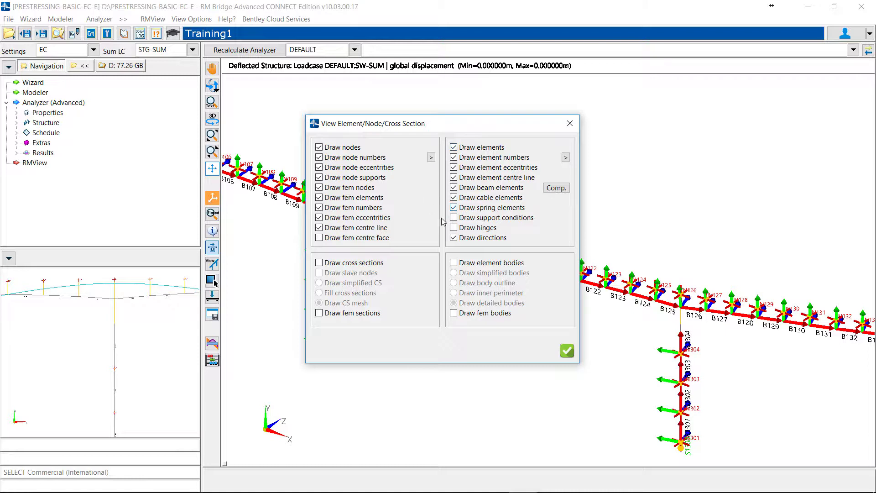
{"action": "left_click", "coordinate": [572, 357]}
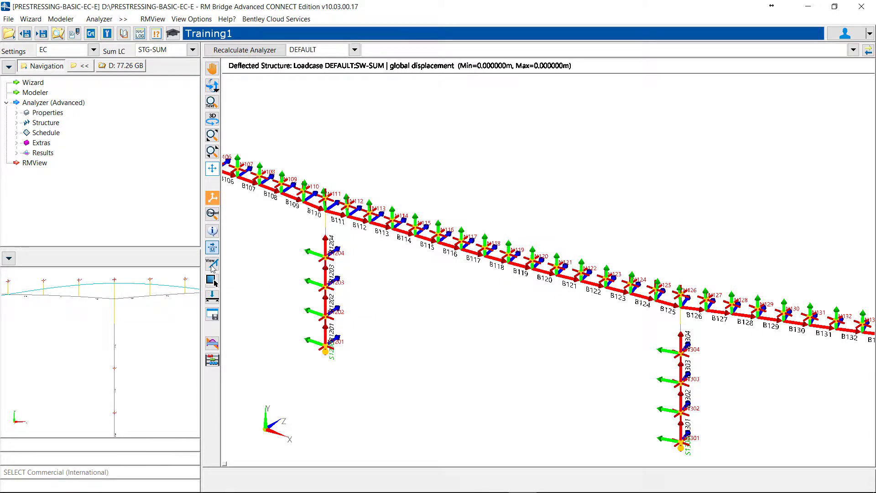
Review the View Model options that control which structure parts, assemblies, deck and pier elements are drawn, and accept them
{"action": "left_click", "coordinate": [213, 266]}
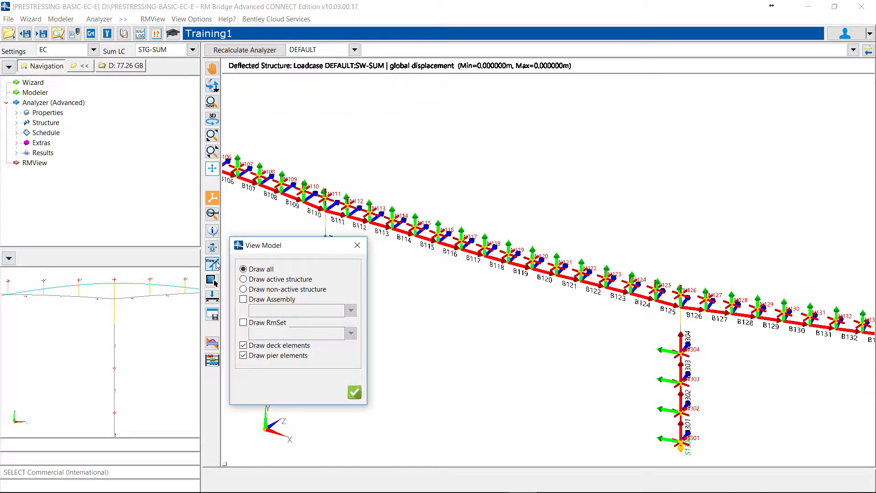
{"action": "left_click_drag", "start_coordinate": [305, 245], "coordinate": [314, 94]}
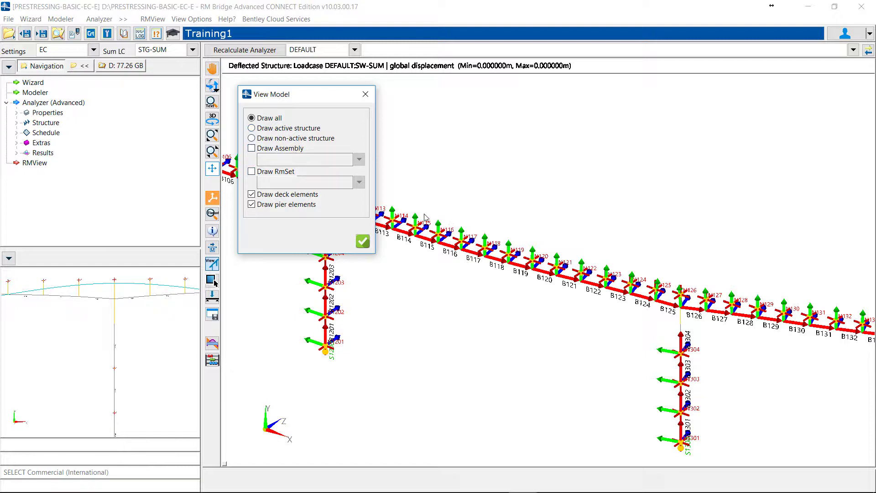
{"action": "left_click", "coordinate": [363, 241]}
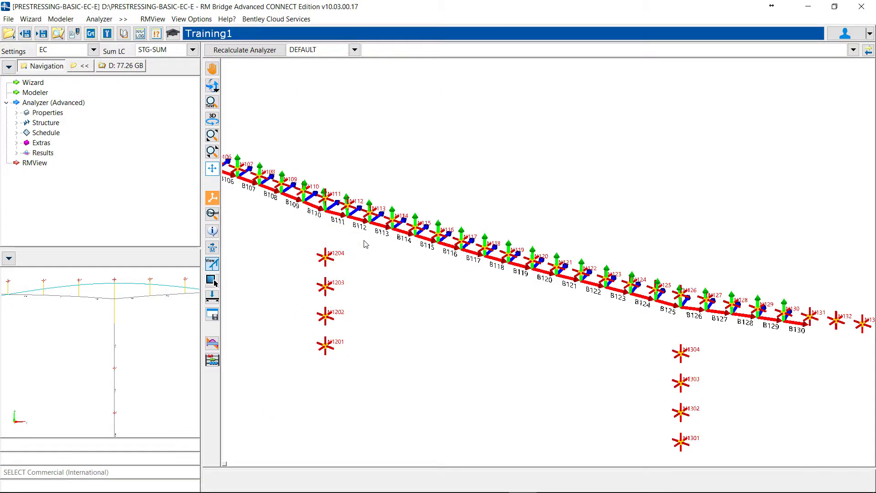
Use rubber-band 3D selection to select the elements of the nearer pier and most of the deck span between the two piers
{"action": "left_click", "coordinate": [212, 280]}
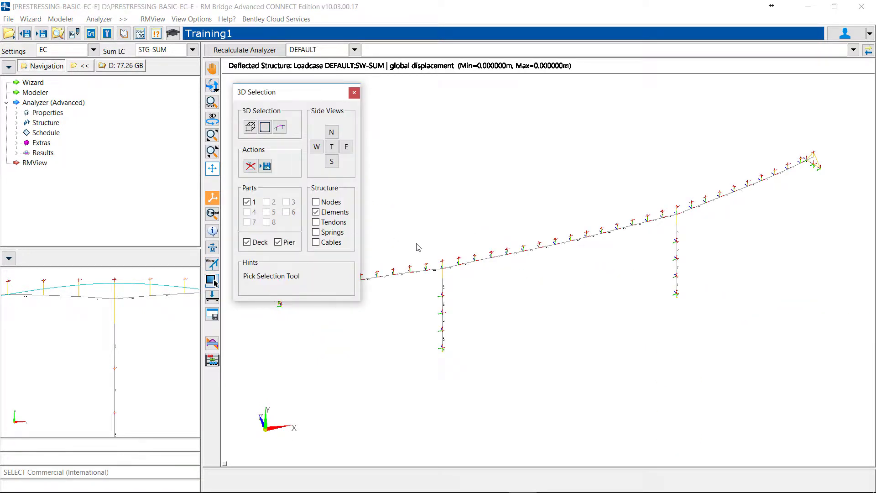
{"action": "left_click", "coordinate": [265, 127]}
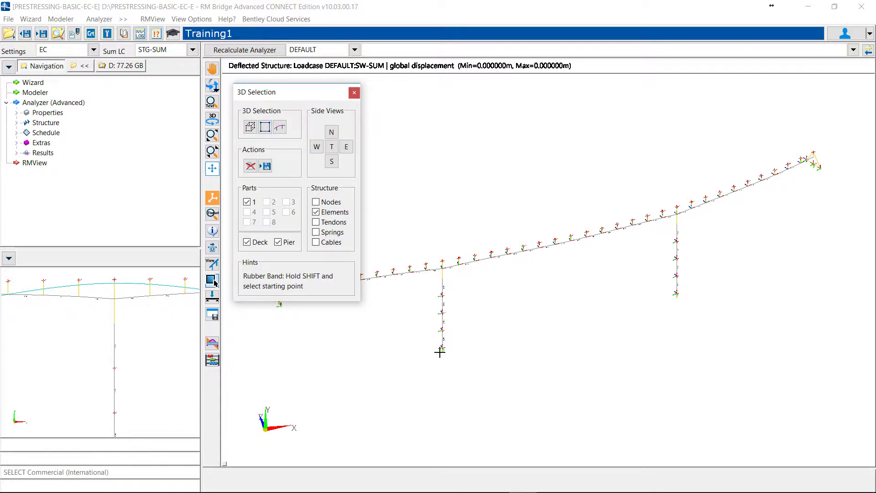
{"action": "left_click_drag", "start_coordinate": [418, 370], "coordinate": [635, 188], "text": "shift"}
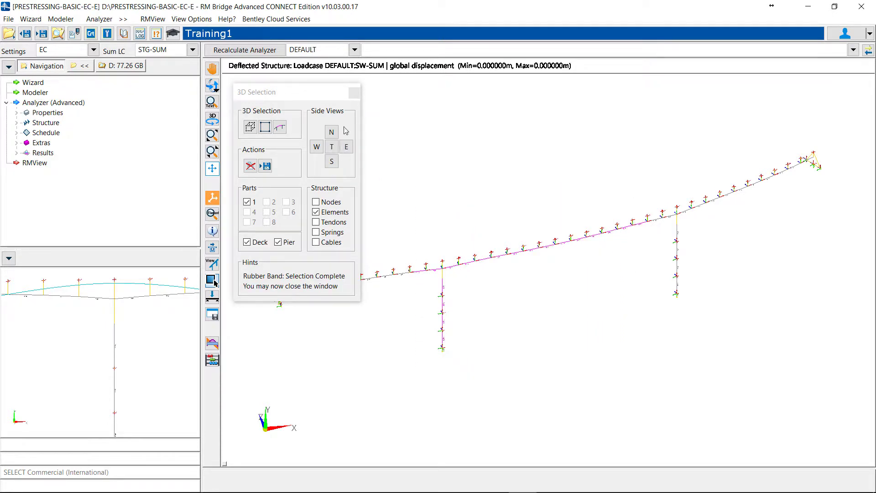
{"action": "left_click", "coordinate": [354, 93]}
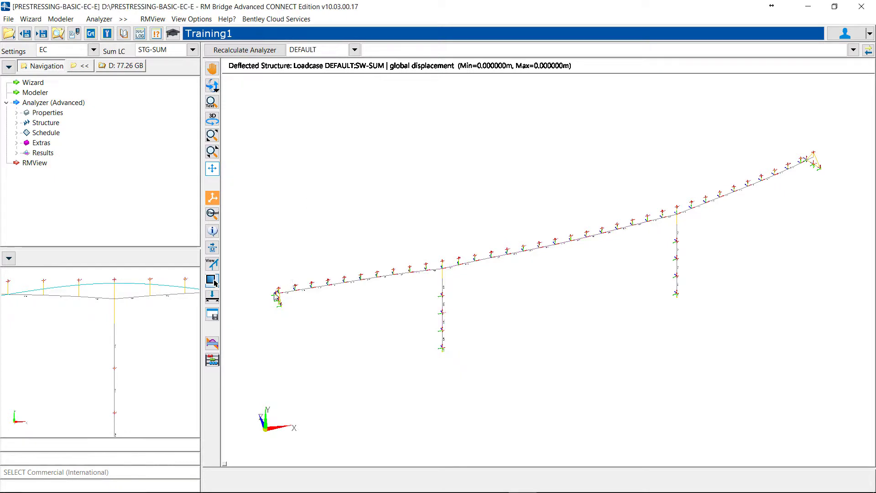
Enable the graphic display of loads with load cases SW-STG1, PT-STG2 and Settle-A1, and inspect them on the deck and pier
{"action": "left_click", "coordinate": [216, 301]}
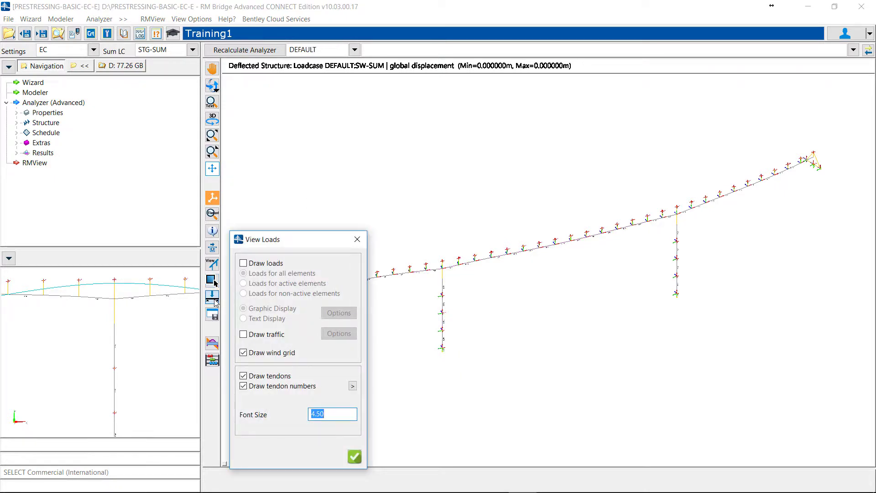
{"action": "left_click_drag", "start_coordinate": [309, 239], "coordinate": [316, 160]}
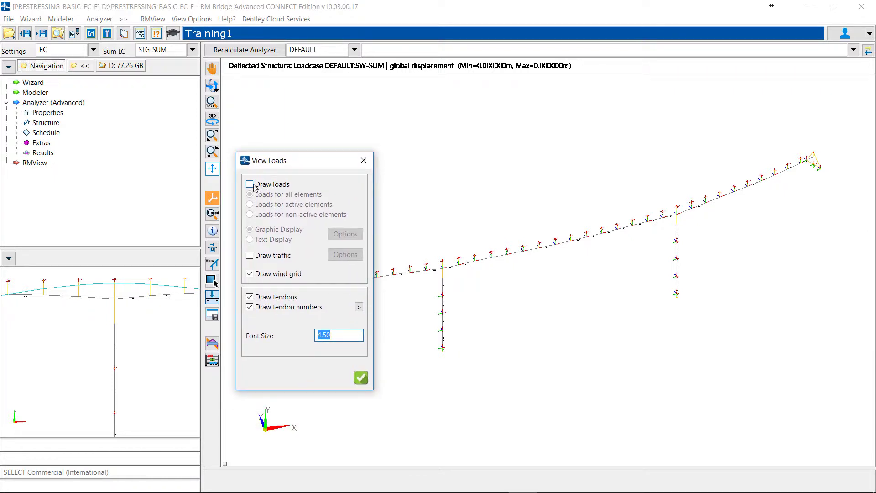
{"action": "left_click", "coordinate": [250, 185]}
{"action": "left_click", "coordinate": [348, 236]}
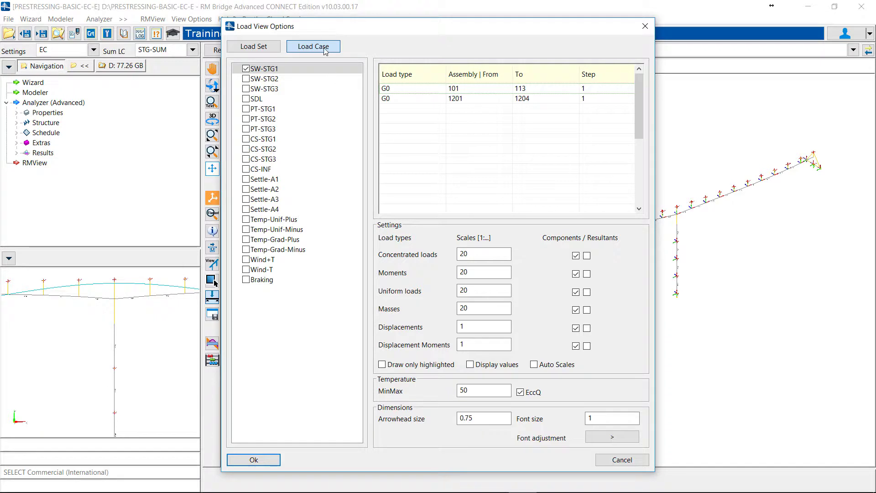
{"action": "left_click", "coordinate": [249, 119]}
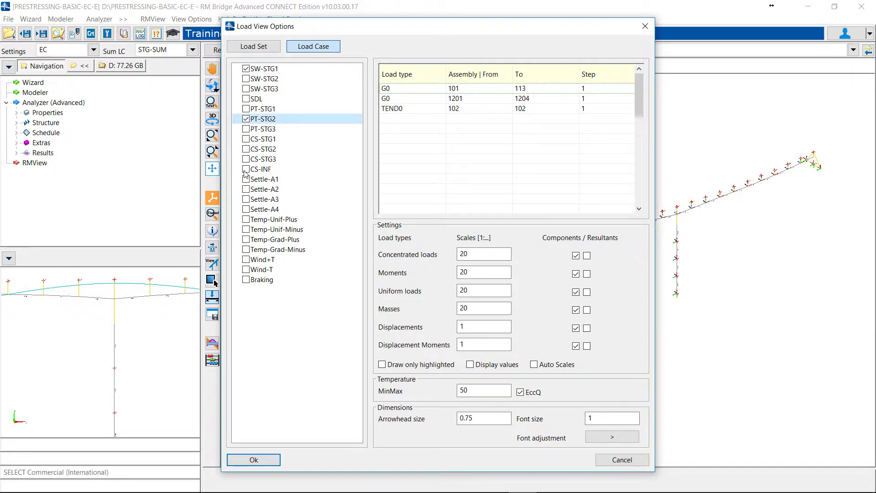
{"action": "left_click", "coordinate": [247, 180]}
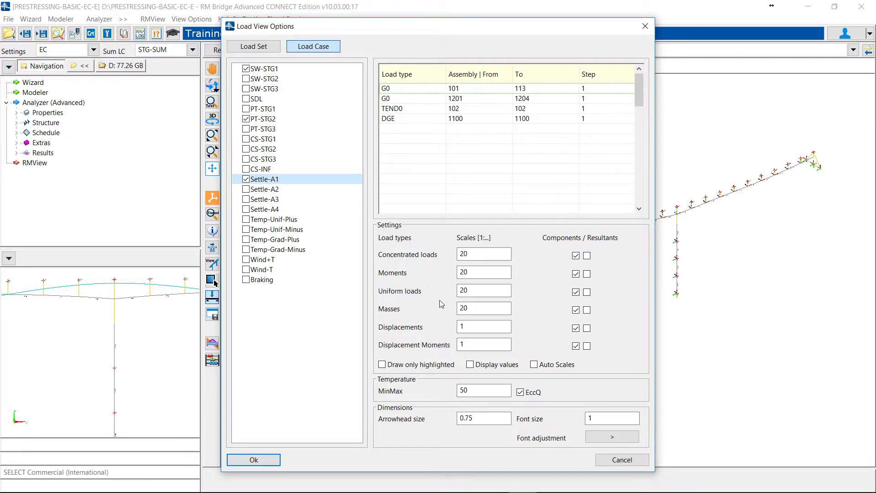
{"action": "left_click", "coordinate": [269, 462]}
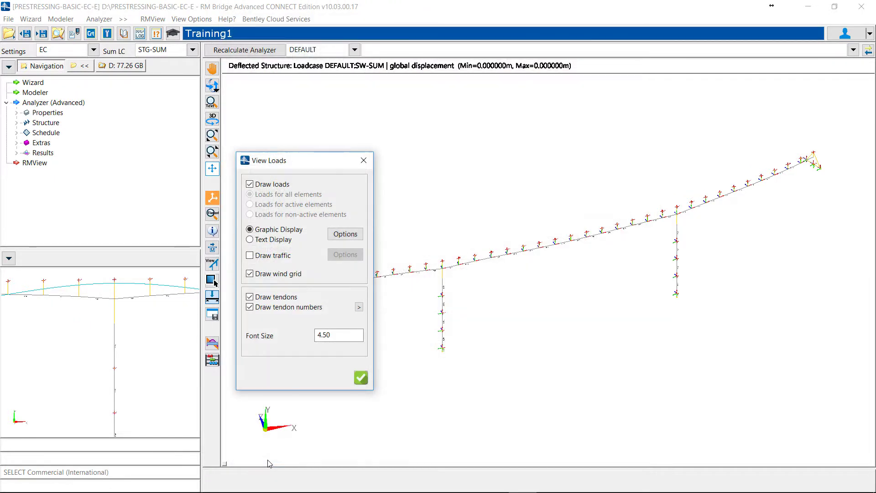
{"action": "left_click", "coordinate": [360, 378]}
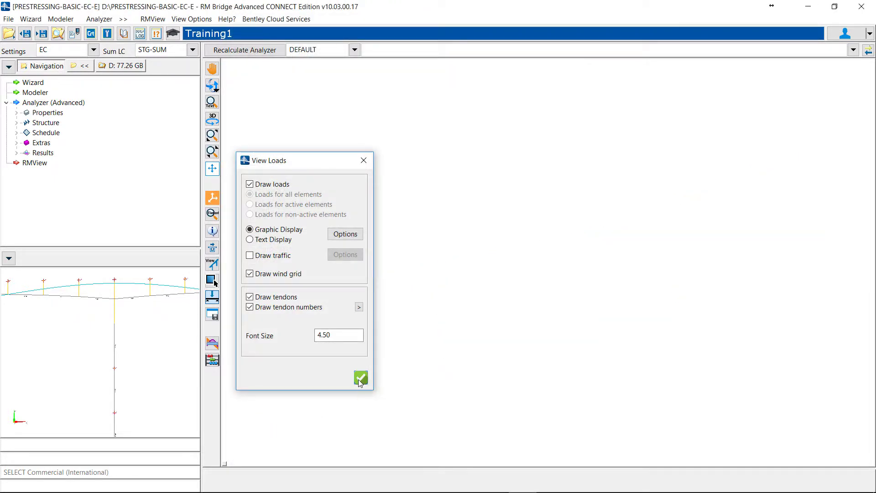
{"action": "scroll", "coordinate": [281, 297], "scroll_direction": "up", "scroll_amount": 5}
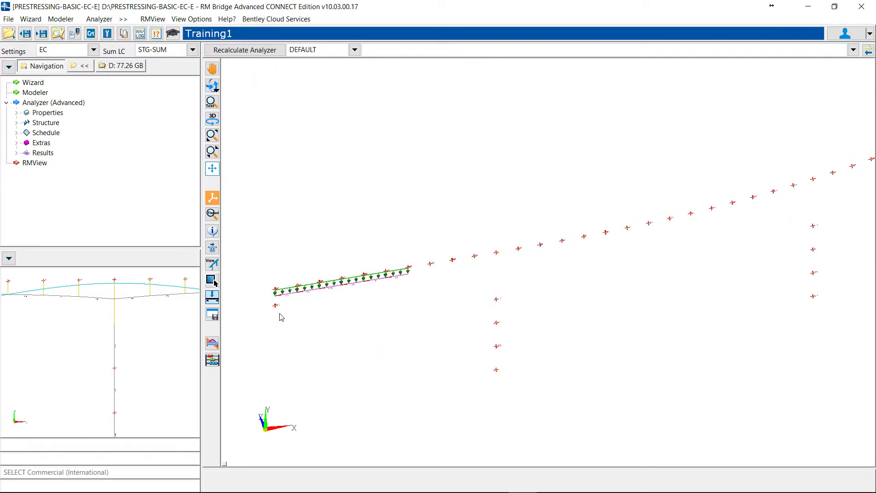
{"action": "scroll", "coordinate": [318, 252], "scroll_direction": "up", "scroll_amount": 2}
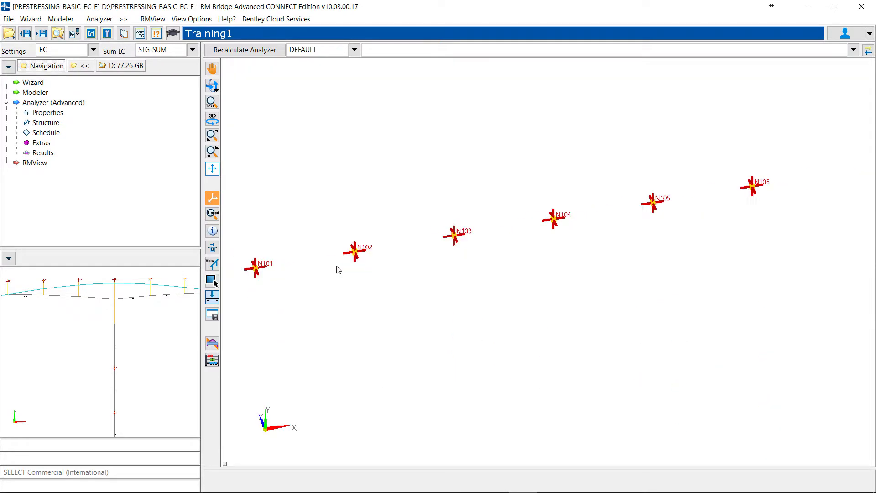
{"action": "scroll", "coordinate": [317, 252], "scroll_direction": "down", "scroll_amount": 4}
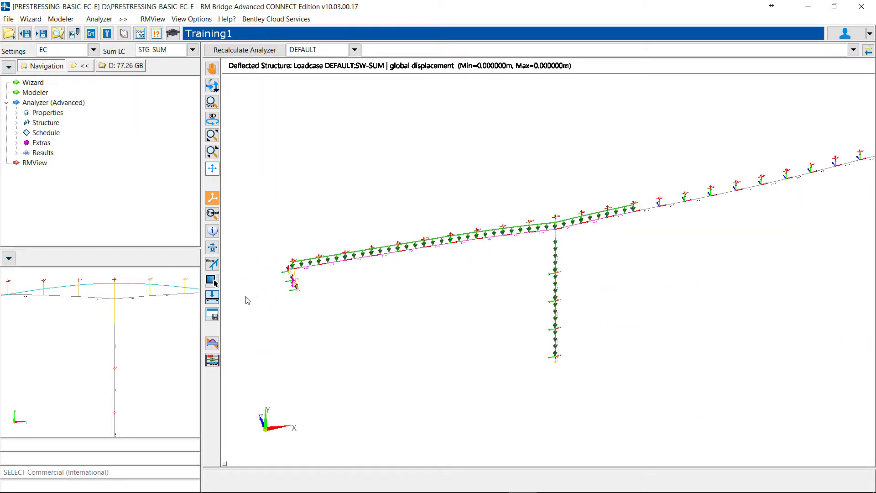
Look at the bitmap export settings for the current view and close them without saving a picture
{"action": "left_click", "coordinate": [212, 314]}
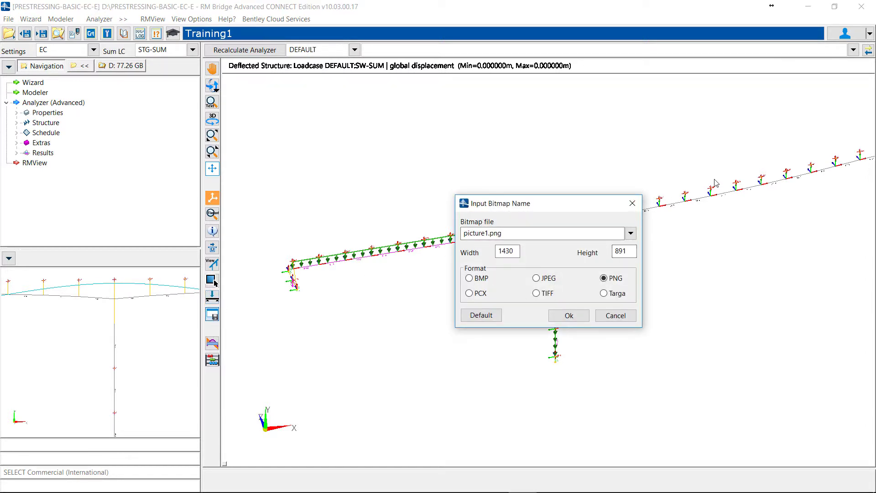
{"action": "left_click", "coordinate": [633, 202]}
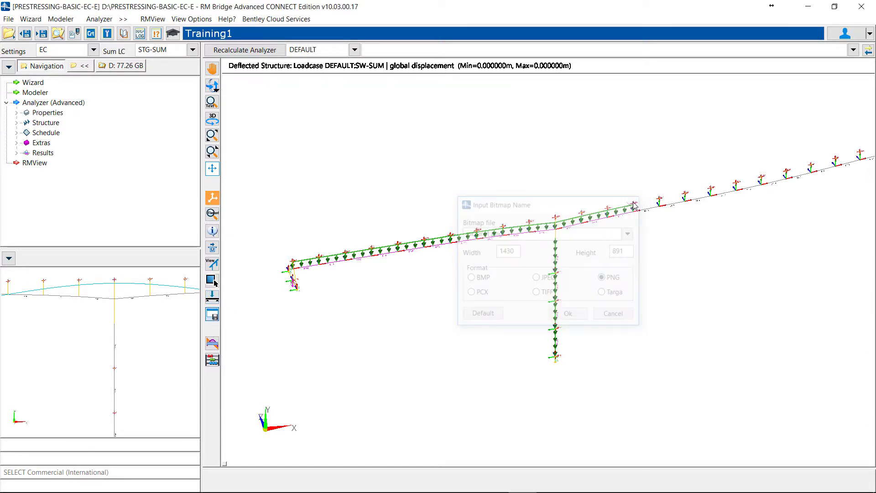
Review the results presentation settings for this view, including load case, view options and selected assemblies, and accept them
{"action": "left_click", "coordinate": [213, 346]}
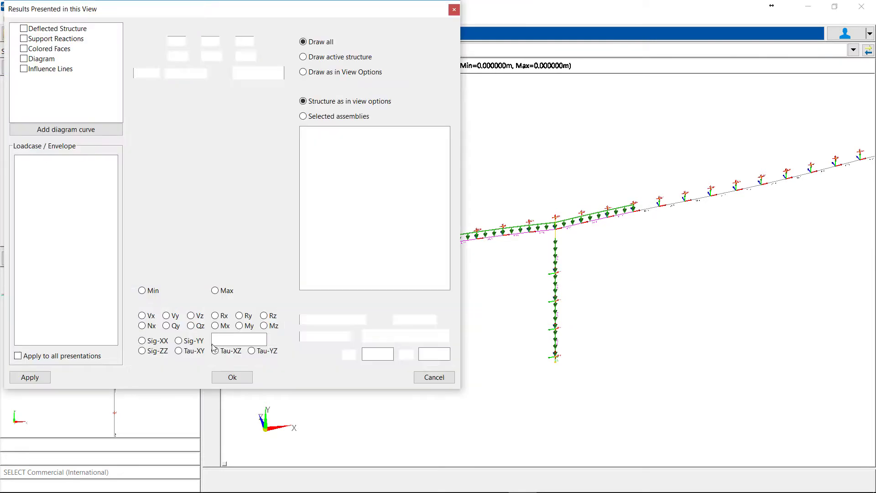
{"action": "left_click_drag", "start_coordinate": [287, 4], "coordinate": [459, 22]}
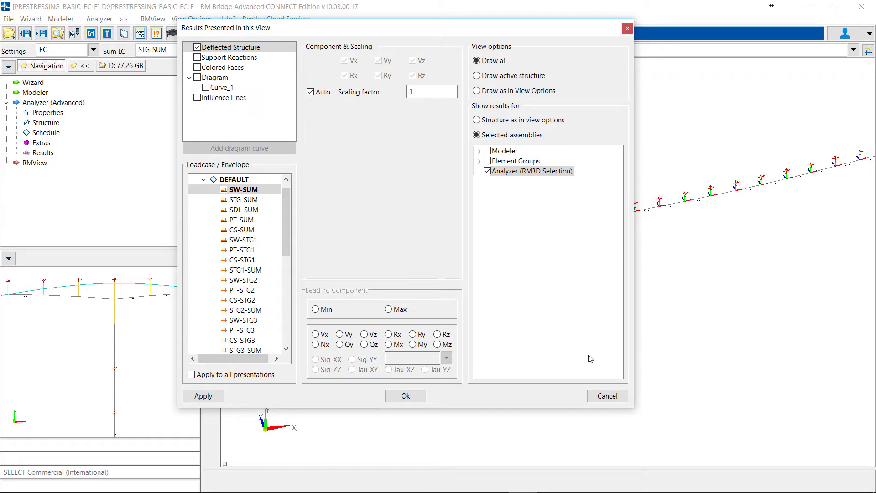
{"action": "left_click", "coordinate": [401, 396]}
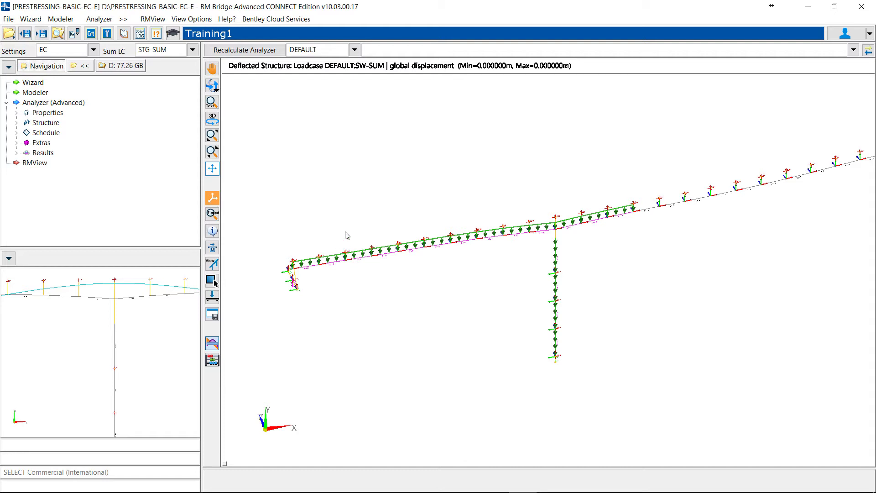
Generate the quantities listing and examine the volume, weight and shear reinforcement tables in QUANTITIES.lst
{"action": "left_click", "coordinate": [213, 362]}
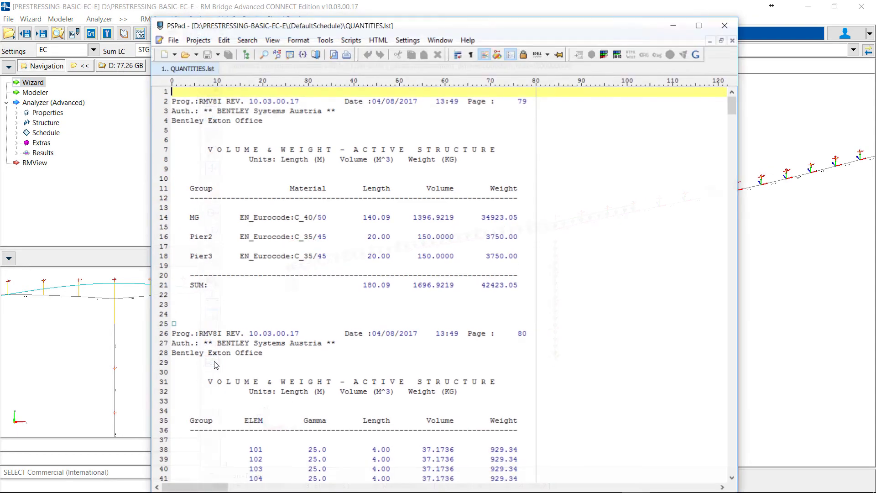
{"action": "scroll", "coordinate": [421, 108], "scroll_direction": "down", "scroll_amount": 15}
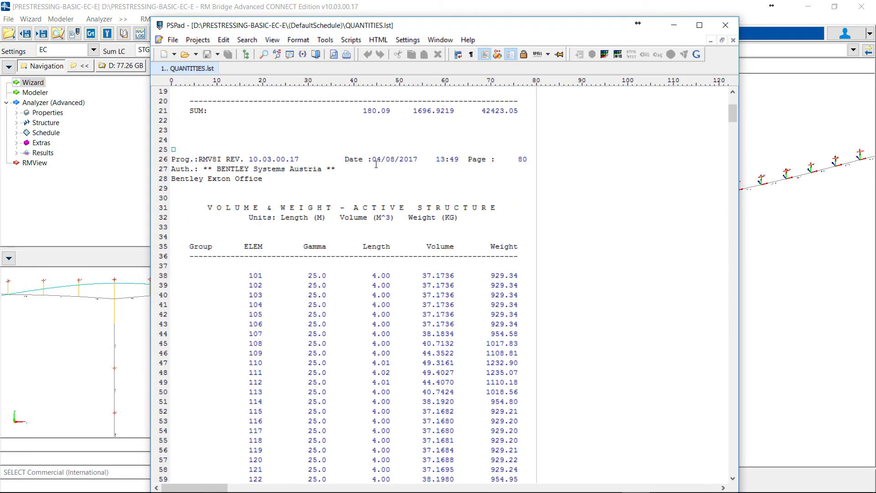
{"action": "scroll", "coordinate": [376, 164], "scroll_direction": "down", "scroll_amount": 20}
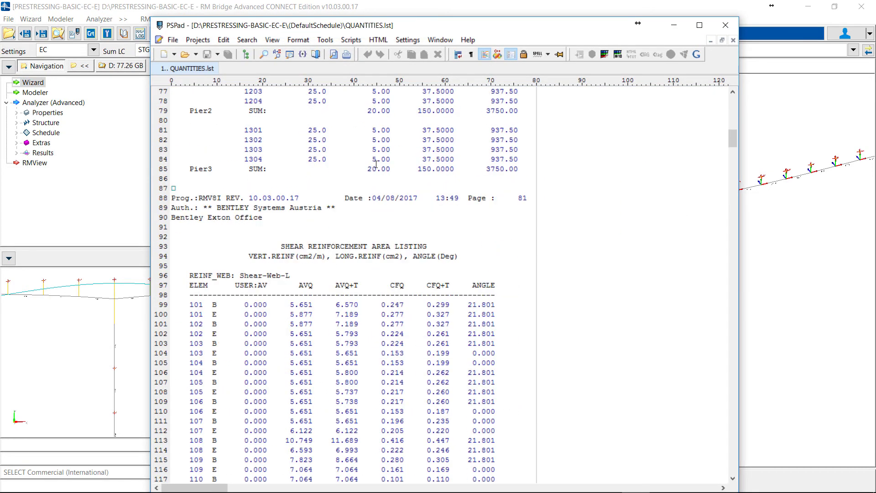
{"action": "scroll", "coordinate": [376, 164], "scroll_direction": "up", "scroll_amount": 12}
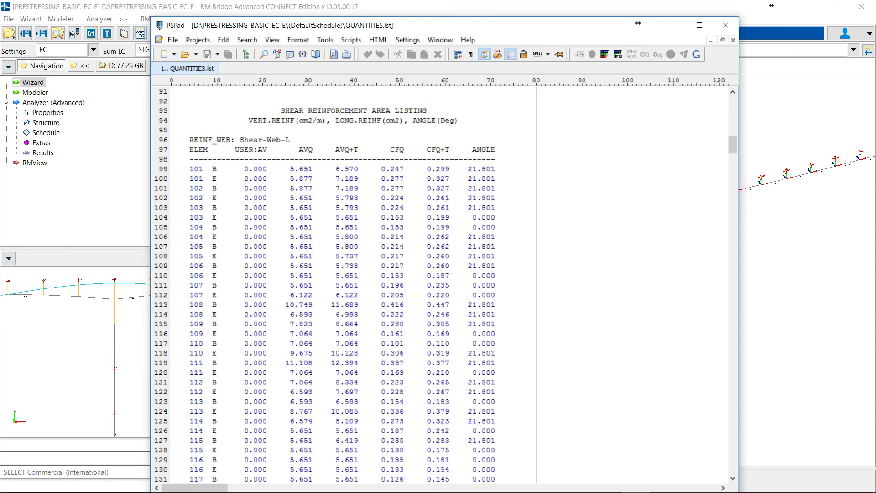
{"action": "scroll", "coordinate": [337, 259], "scroll_direction": "down", "scroll_amount": 3}
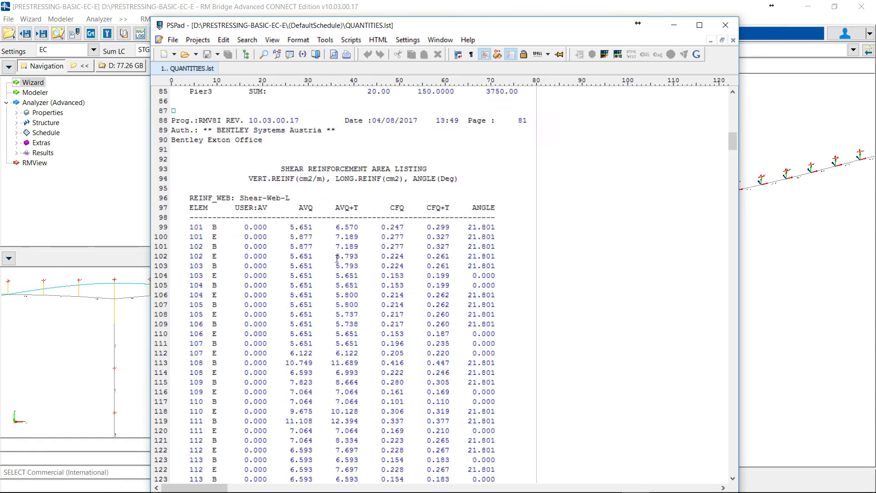
{"action": "scroll", "coordinate": [300, 249], "scroll_direction": "down", "scroll_amount": 2}
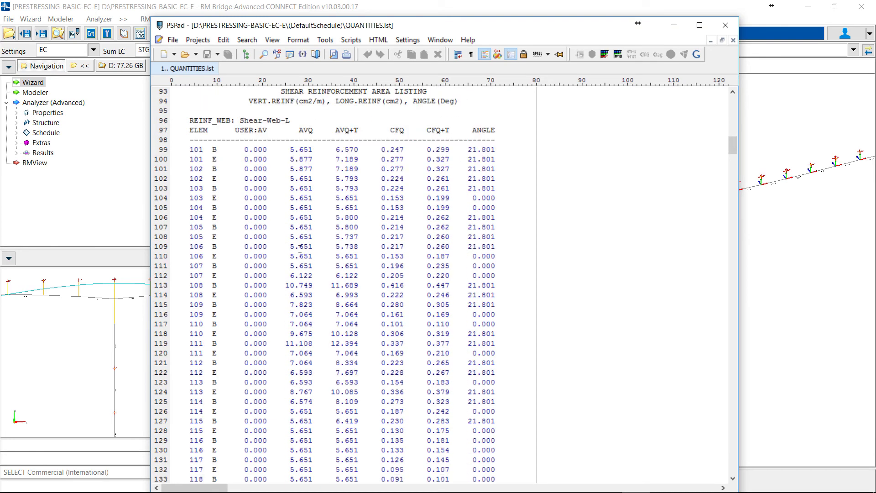